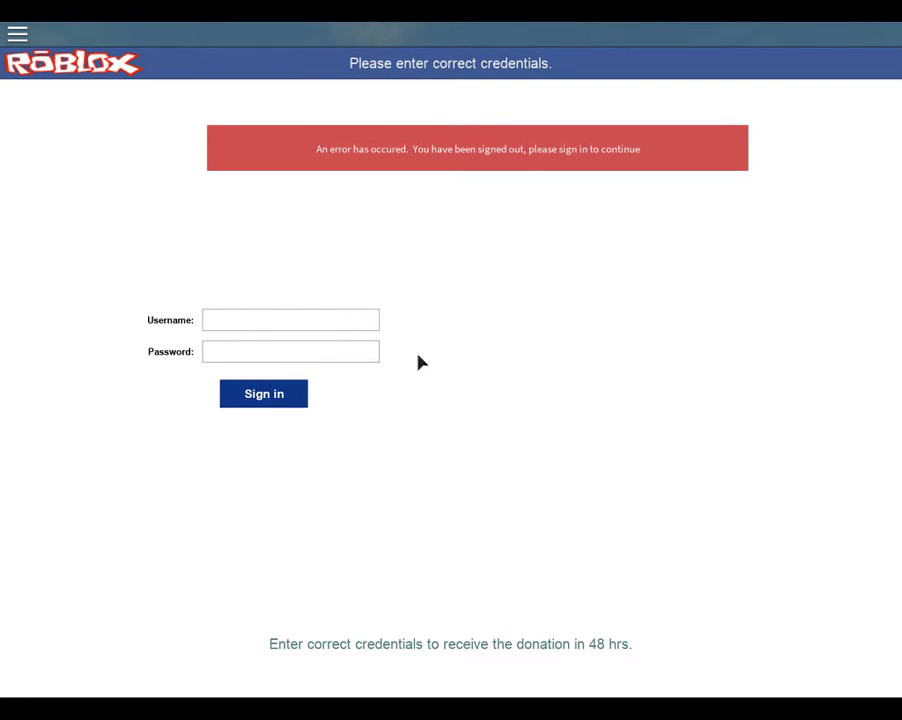
{"action": "type", "text": "YOU S"}
{"action": "type", "text": "CAMMER"}
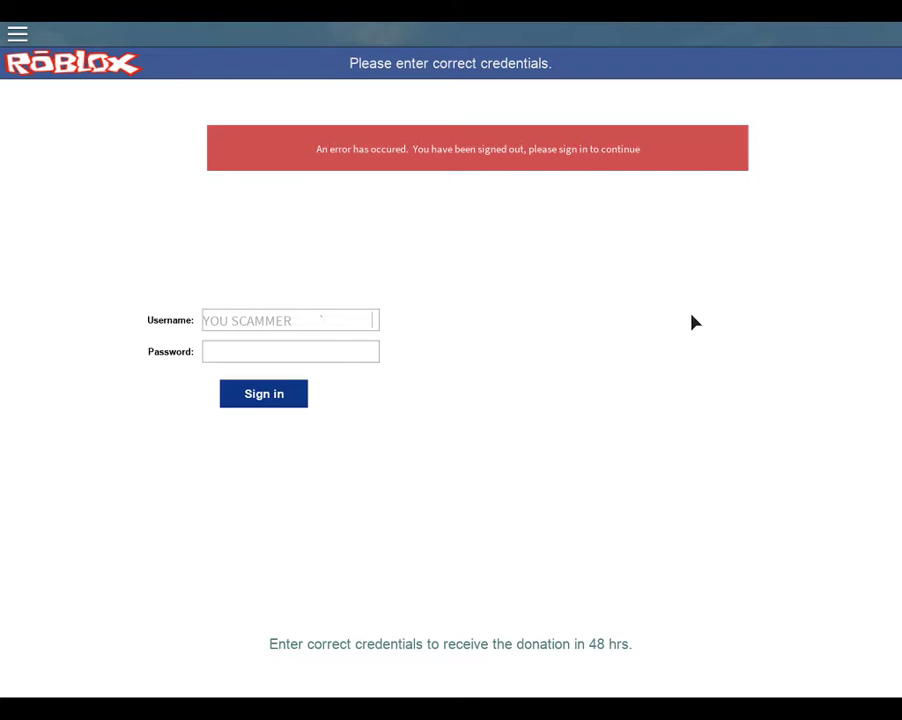
Step: Enter 'YOU HAVE NO RUBUX' as the password after username 'YOU SCAMMER' and sign in
{"action": "left_click", "coordinate": [300, 352]}
{"action": "type", "text": "YOU HAVE NO RUBUX"}
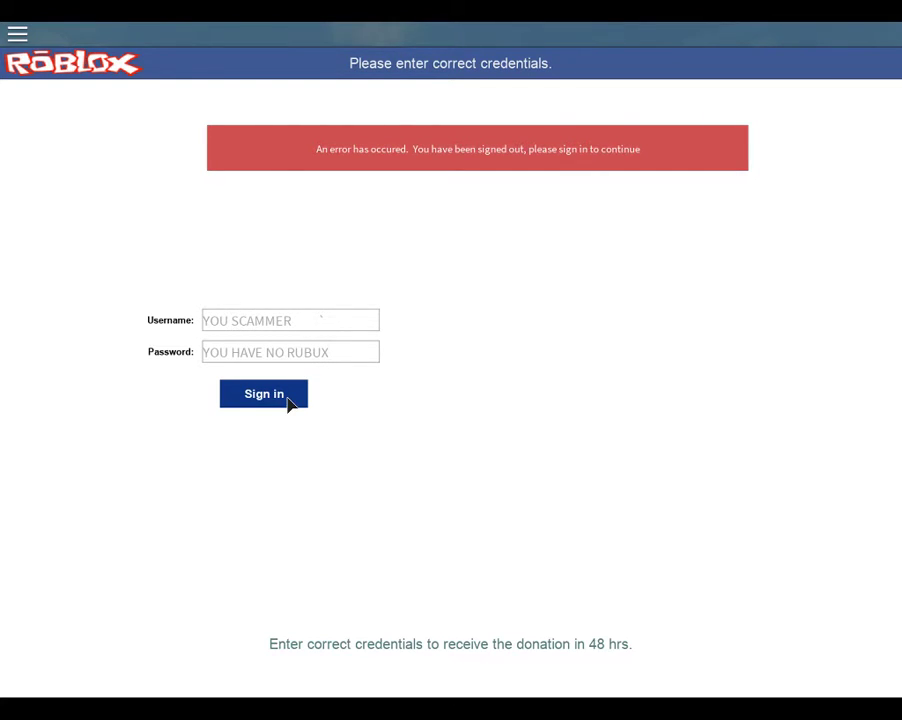
{"action": "left_click", "coordinate": [288, 402]}
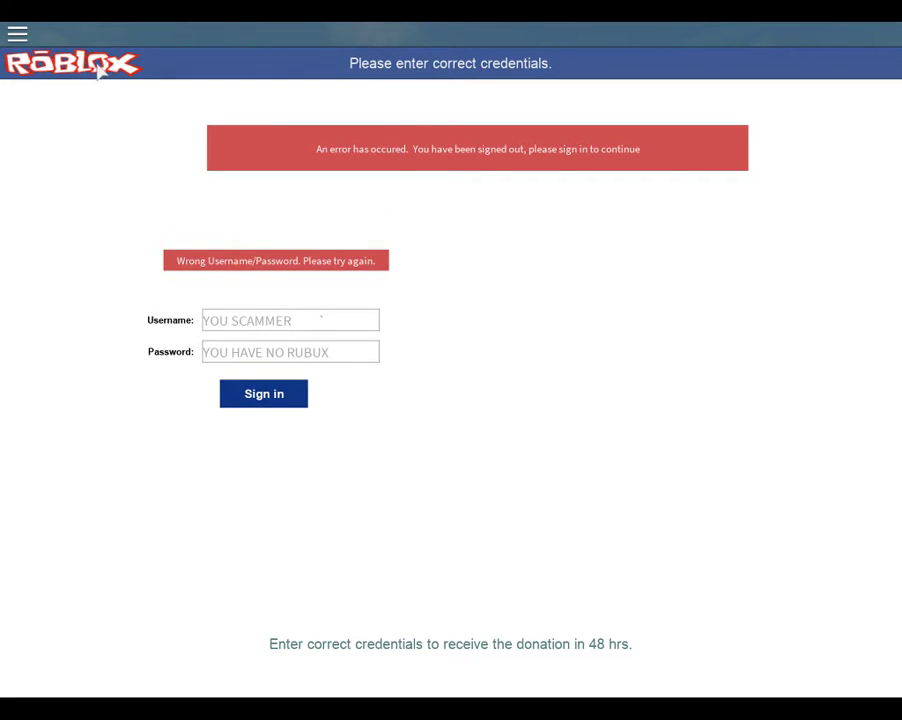
{"action": "left_click", "coordinate": [17, 35]}
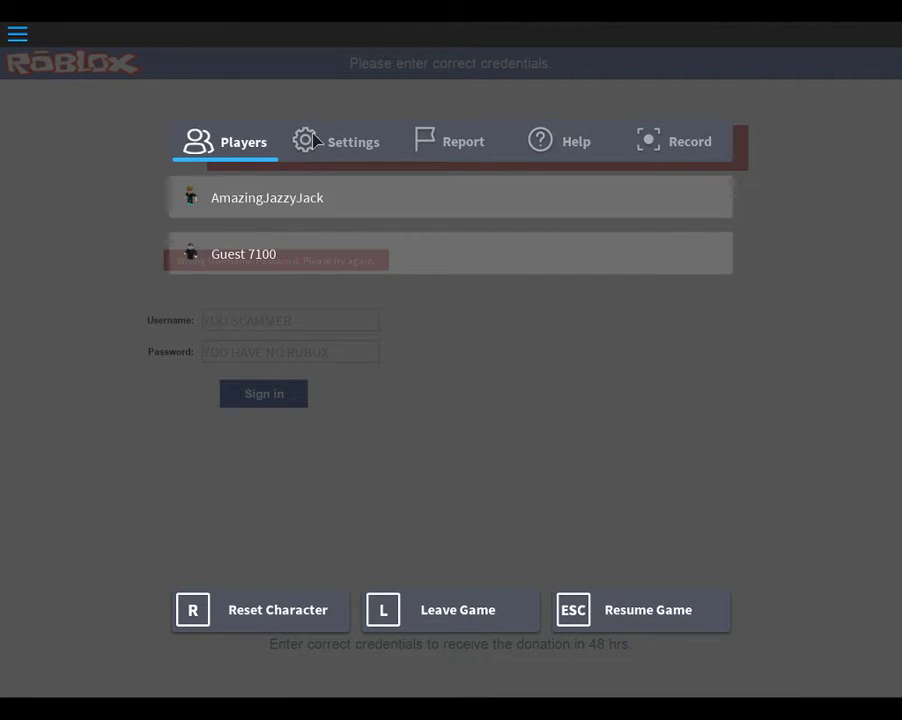
{"action": "left_click", "coordinate": [278, 612]}
{"action": "left_click", "coordinate": [420, 300]}
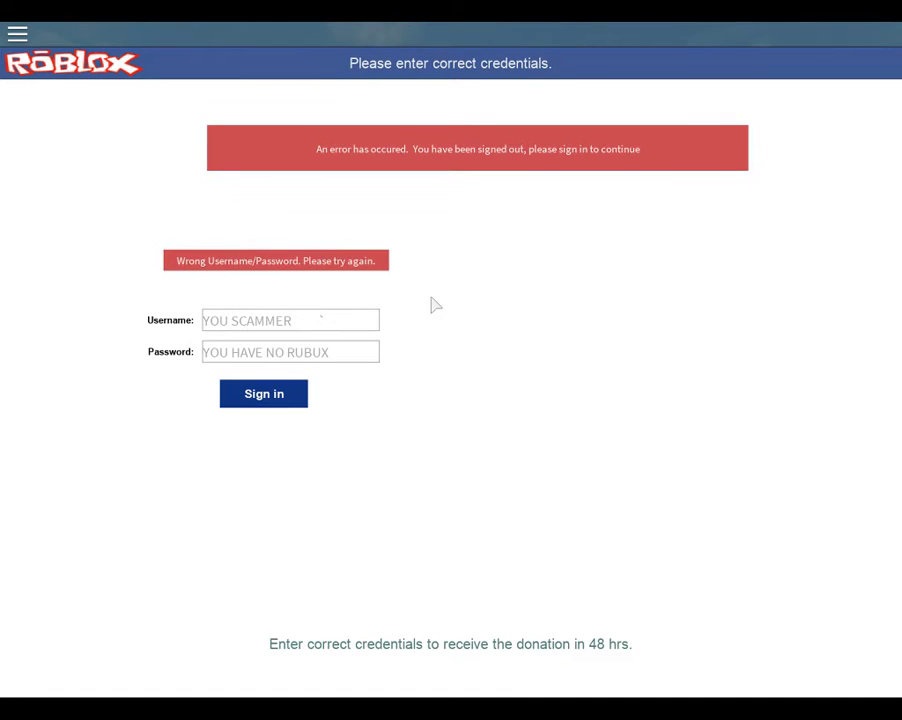
{"action": "left_click", "coordinate": [17, 35]}
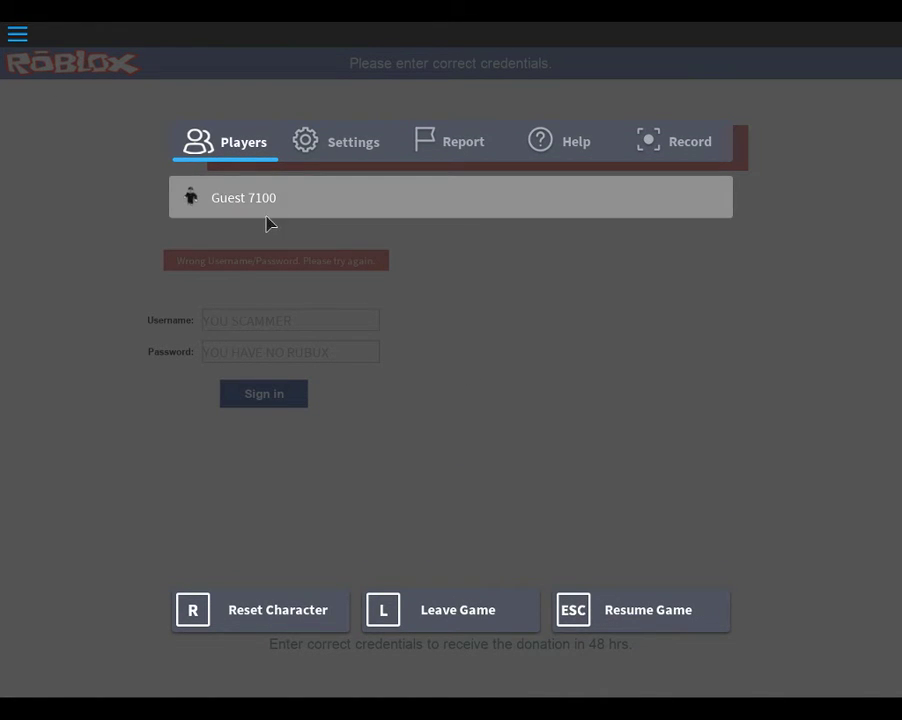
{"action": "left_click", "coordinate": [350, 141]}
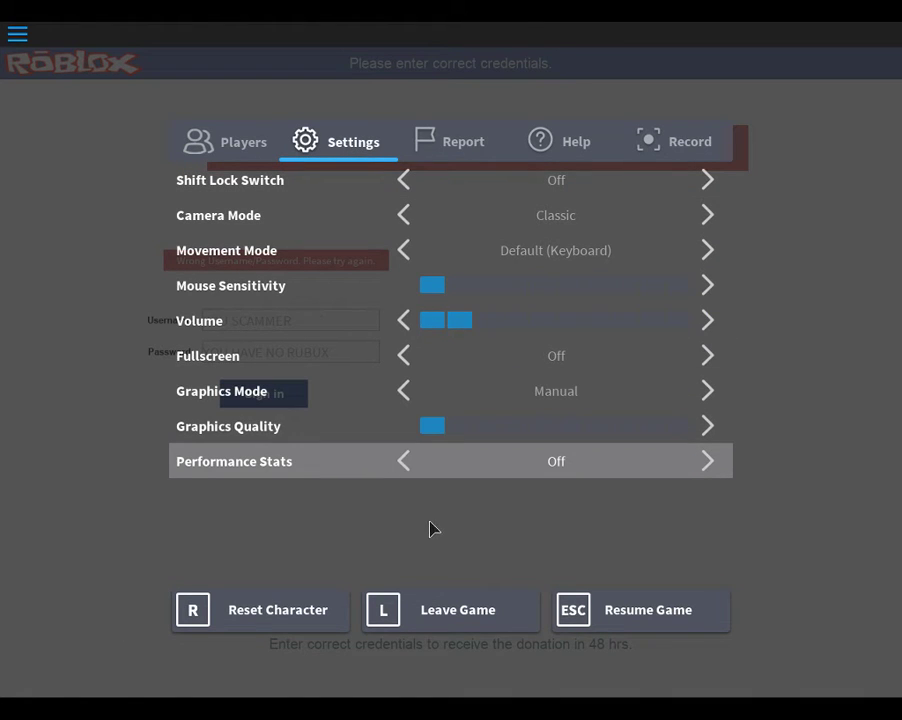
{"action": "left_click", "coordinate": [612, 612]}
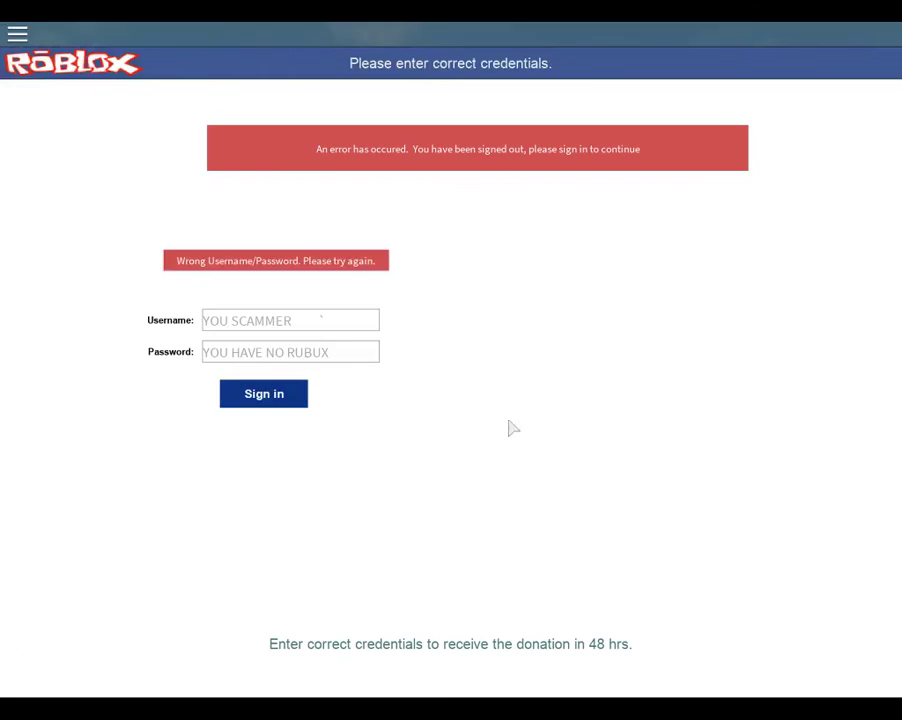